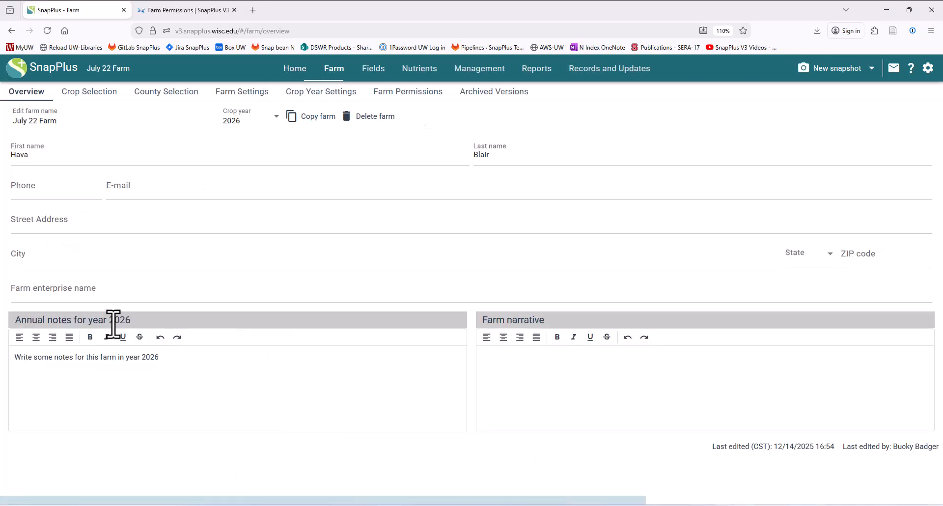
Step: Open the Maps page under Fields for the July 22 Farm
click(373, 69)
click(202, 93)
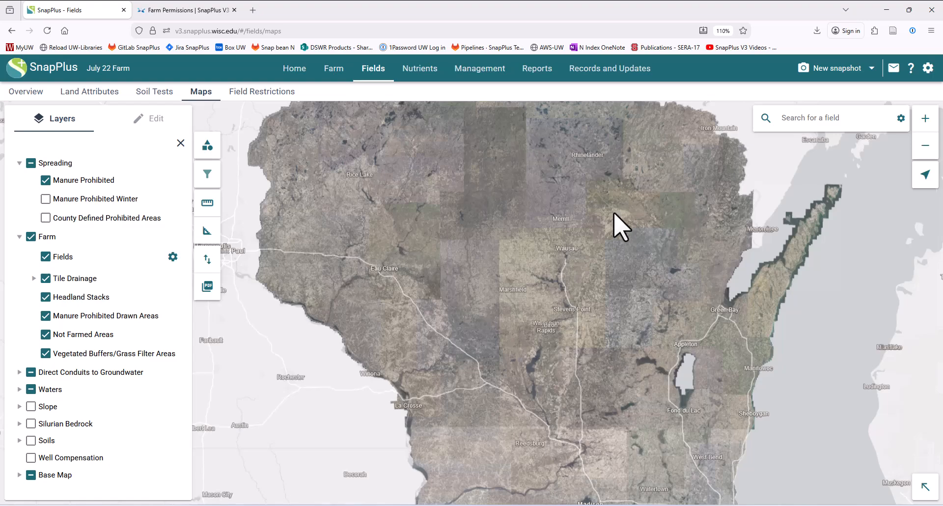
Step: Search the map by address and jump to the first suggested farm address
click(900, 118)
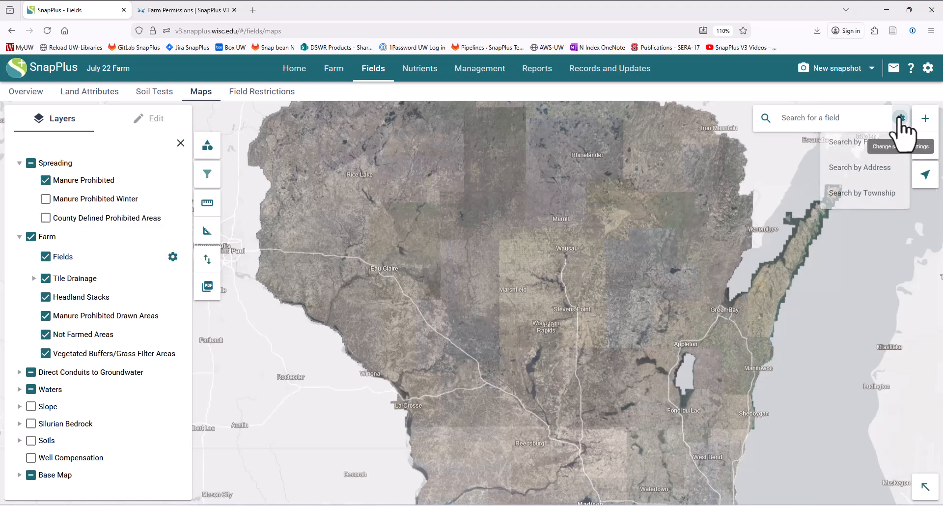
click(840, 167)
click(792, 119)
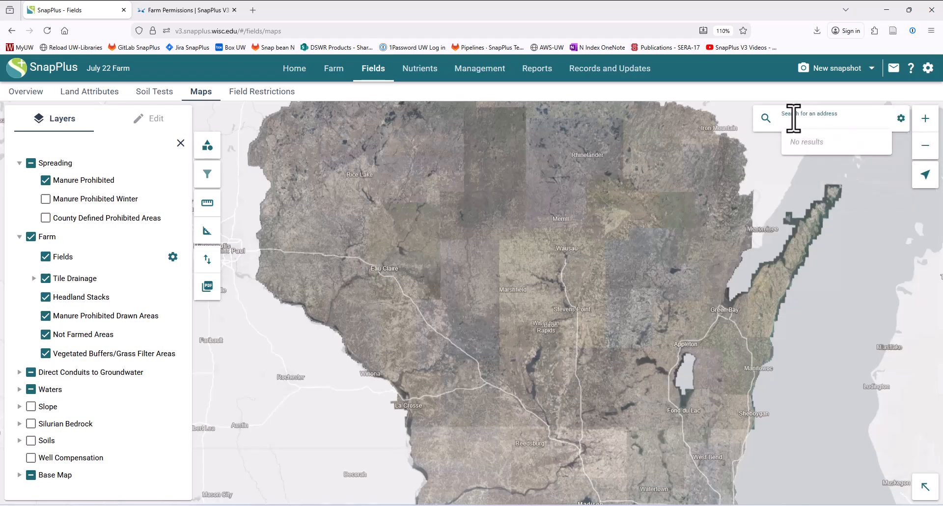
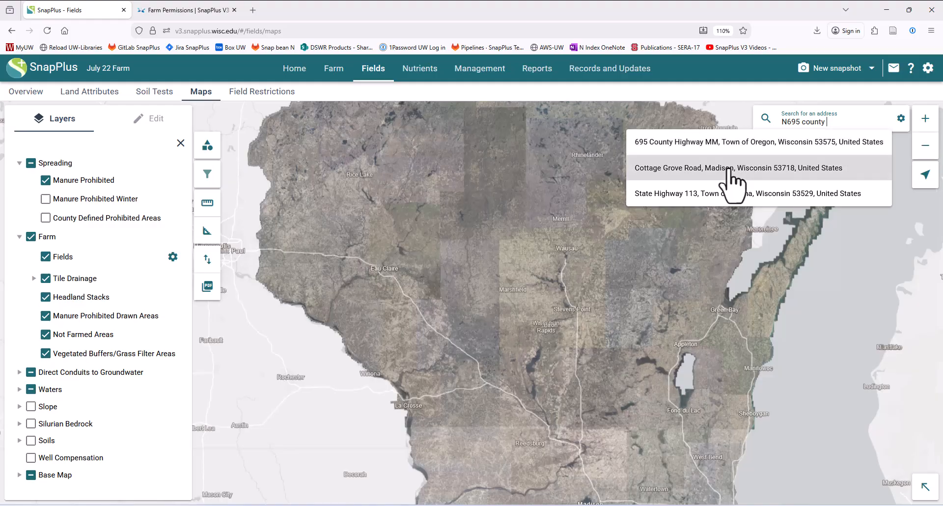
click(728, 145)
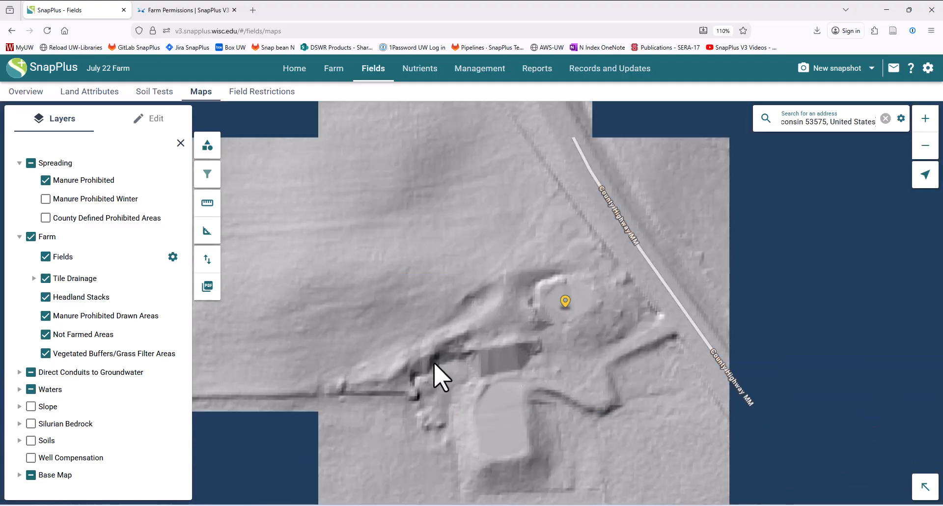
Step: Zoom and pan the map to frame the fields along County Road A
scroll(434, 363, down, 2)
scroll(434, 364, down, 2)
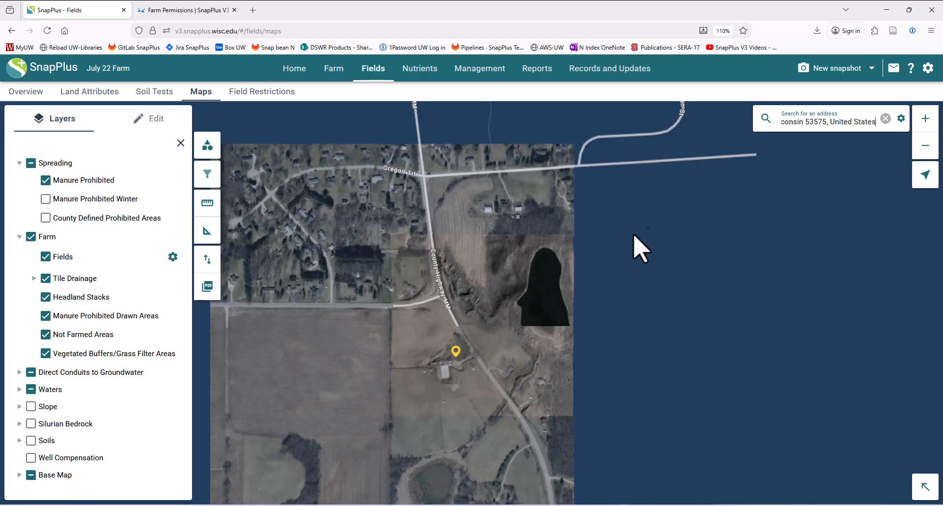
mouse_move(479, 311)
mouse_down()
mouse_move(593, 213)
mouse_move(615, 178)
mouse_up()
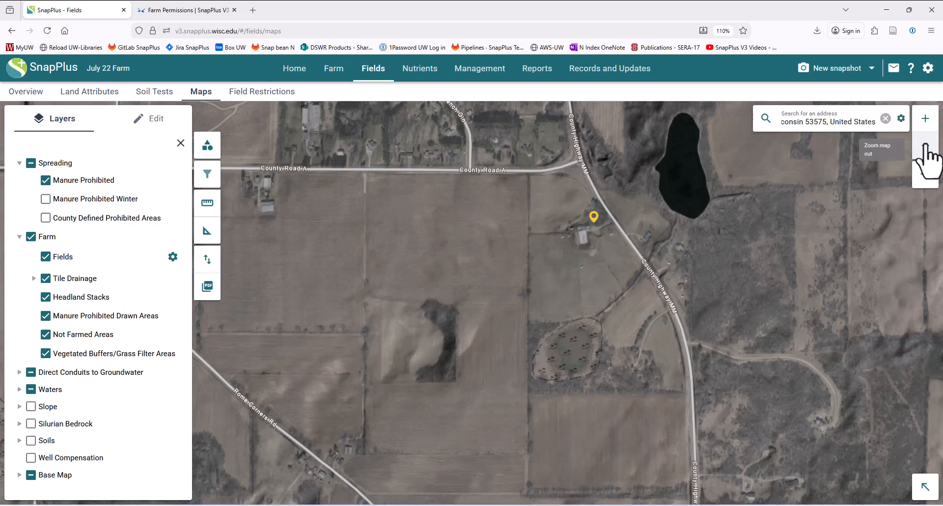
mouse_move(557, 235)
mouse_down()
mouse_move(535, 257)
mouse_move(576, 235)
mouse_move(553, 255)
mouse_move(548, 207)
mouse_up()
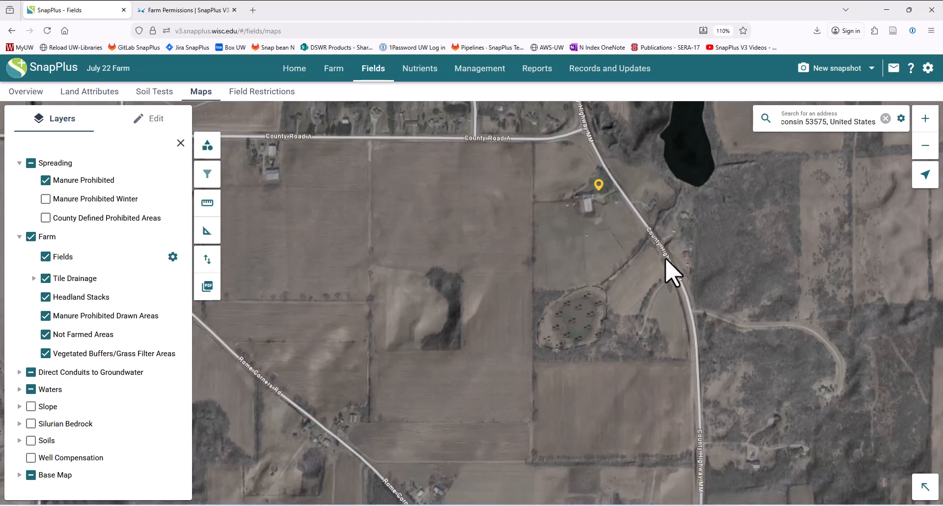
Step: Start adding a new Field feature in the Edit panel
click(156, 123)
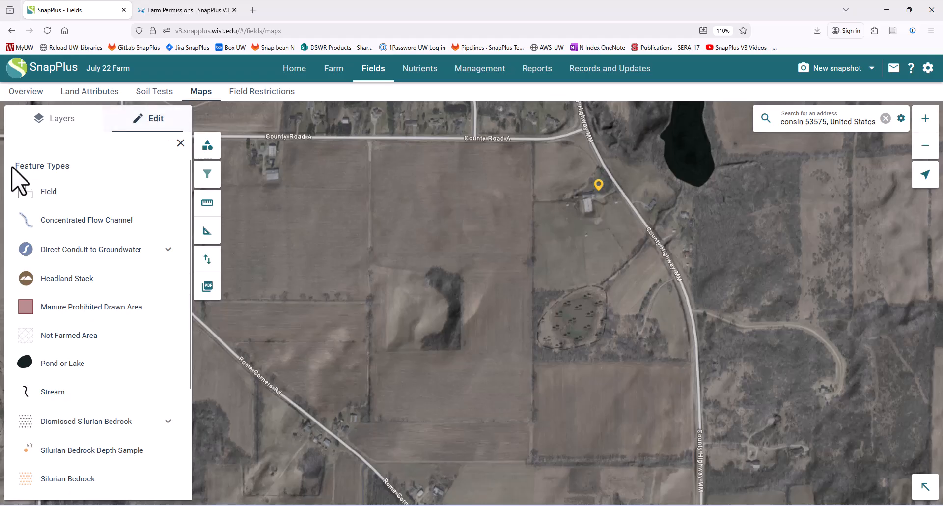
click(51, 192)
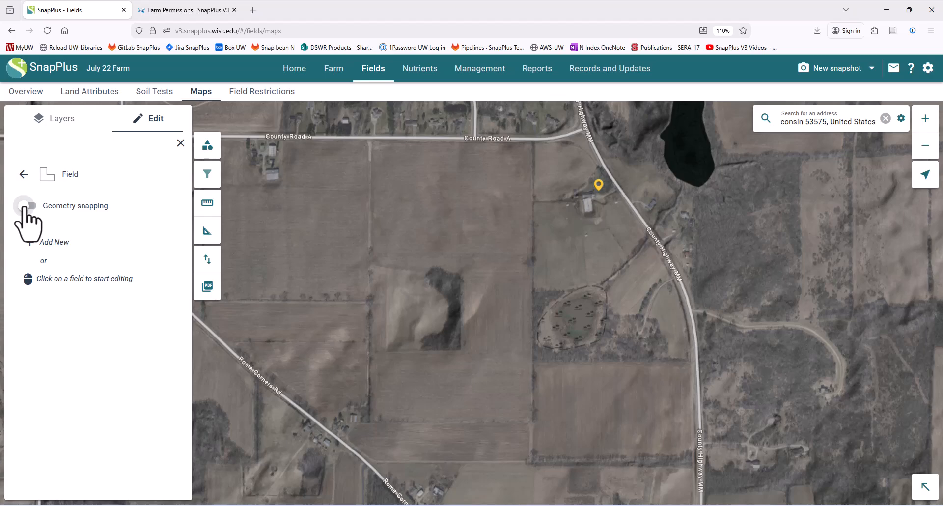
click(56, 242)
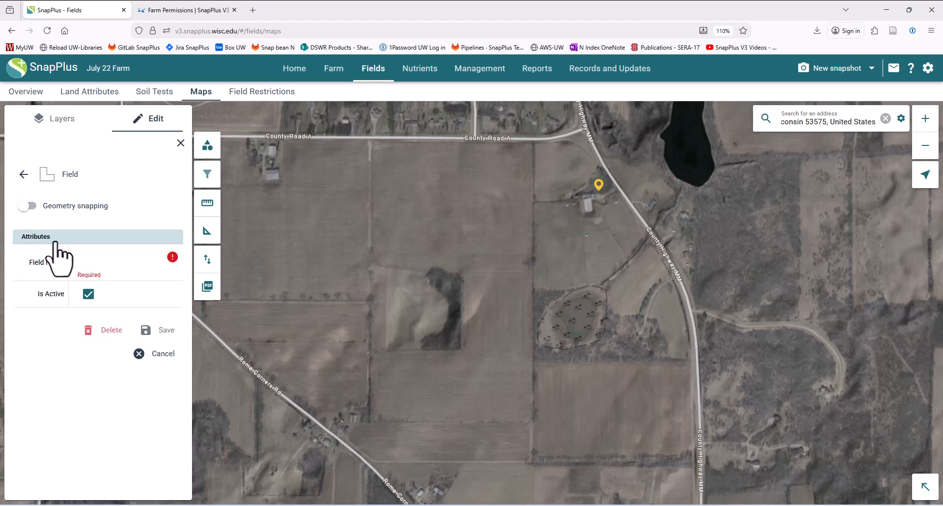
Step: Trace the field south of County Road A, following its curved southern edge
click(375, 142)
click(374, 262)
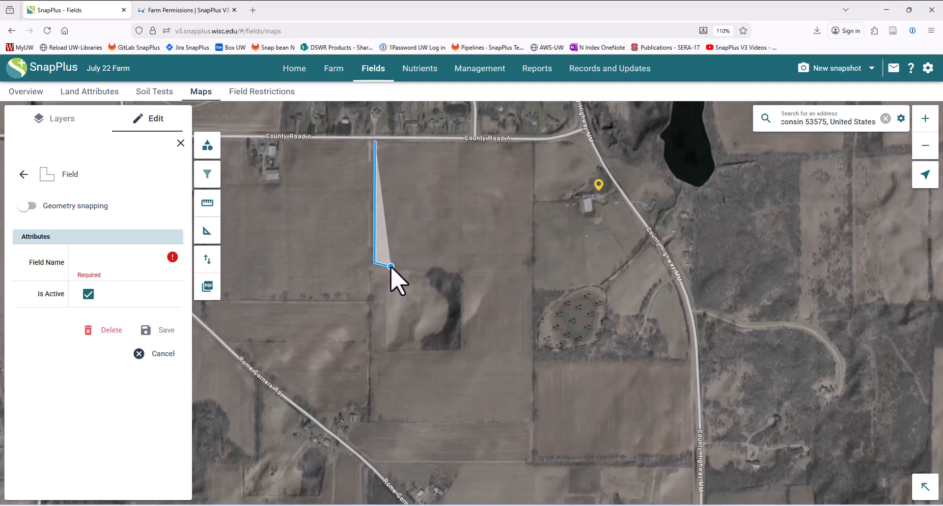
click(392, 266)
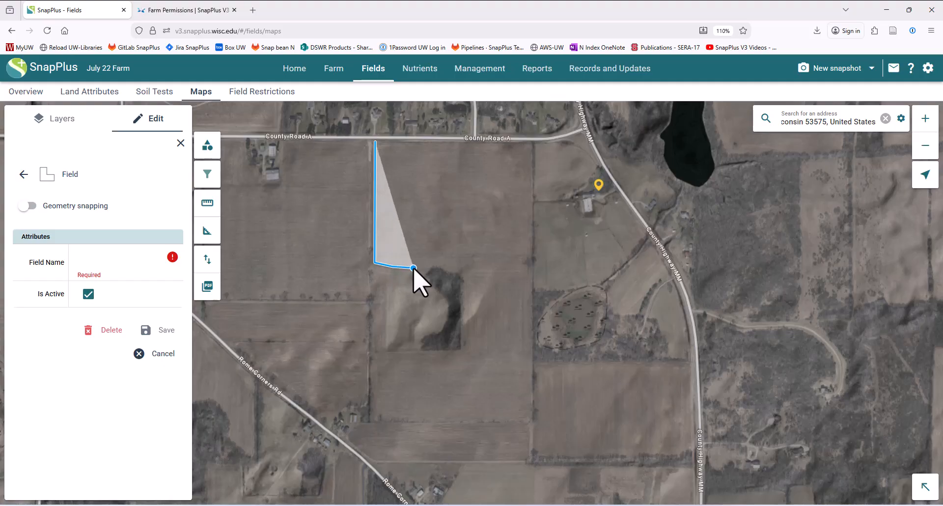
click(428, 268)
click(437, 265)
click(449, 270)
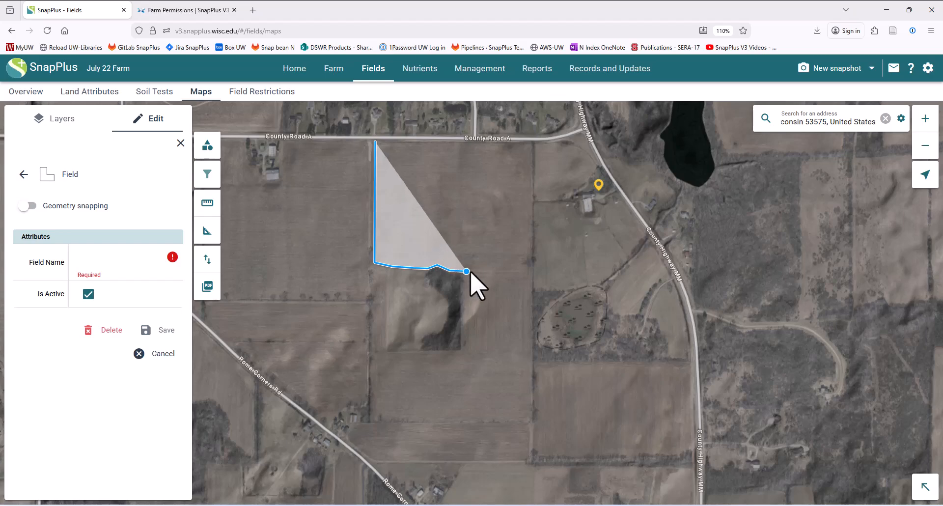
click(527, 271)
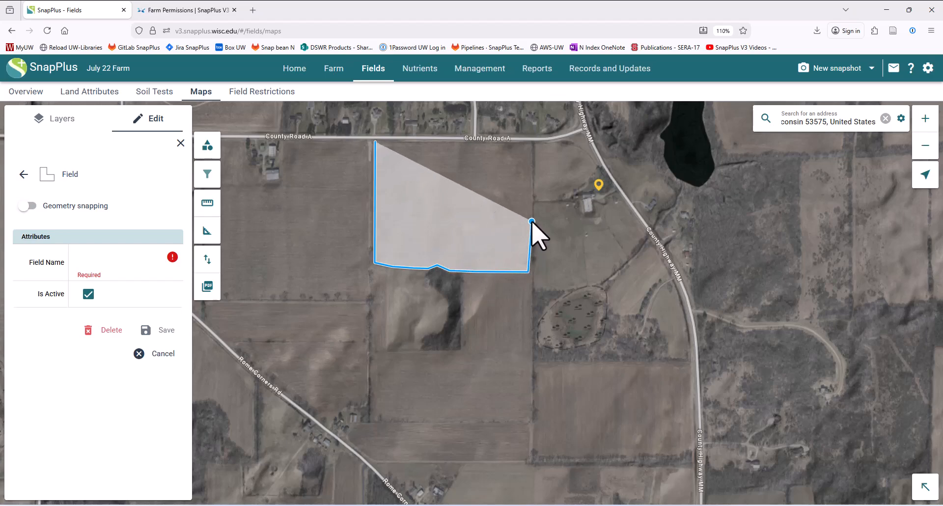
click(532, 142)
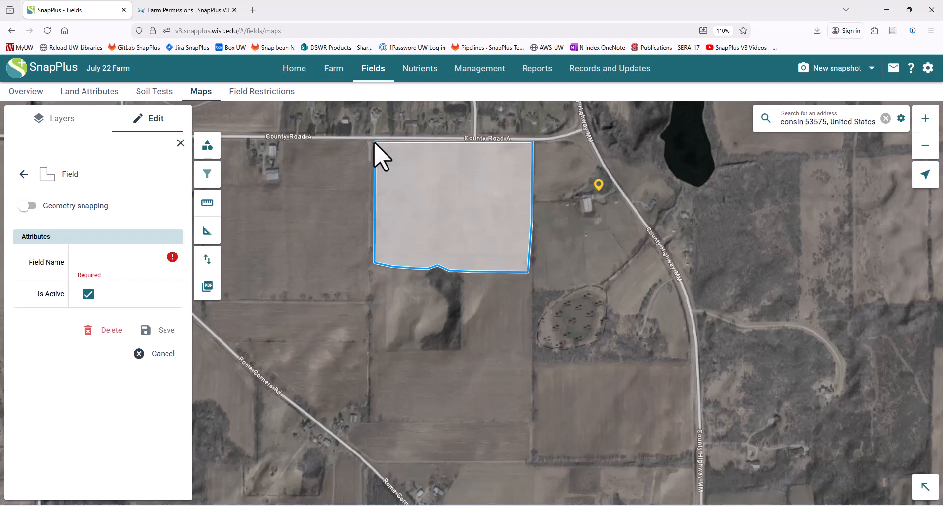
Step: Name the drawn boundary Field 1 and save it
click(106, 261)
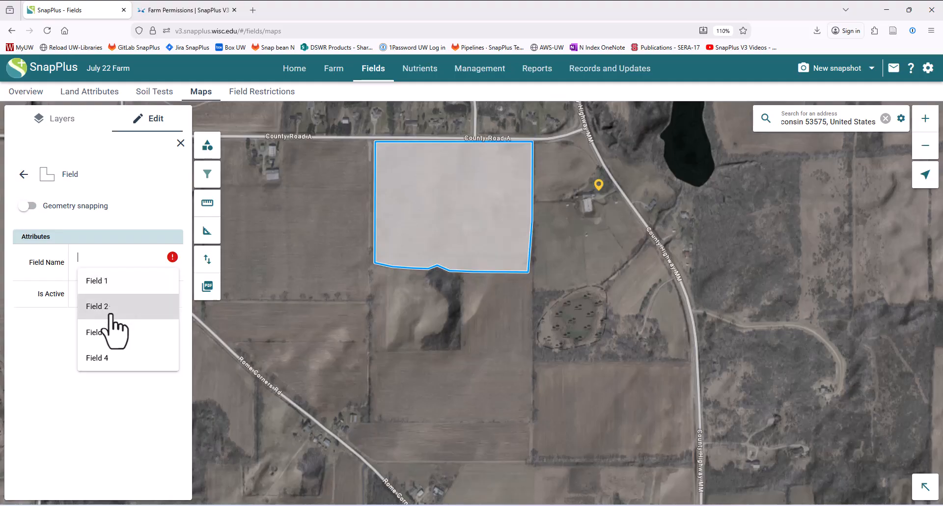
click(124, 284)
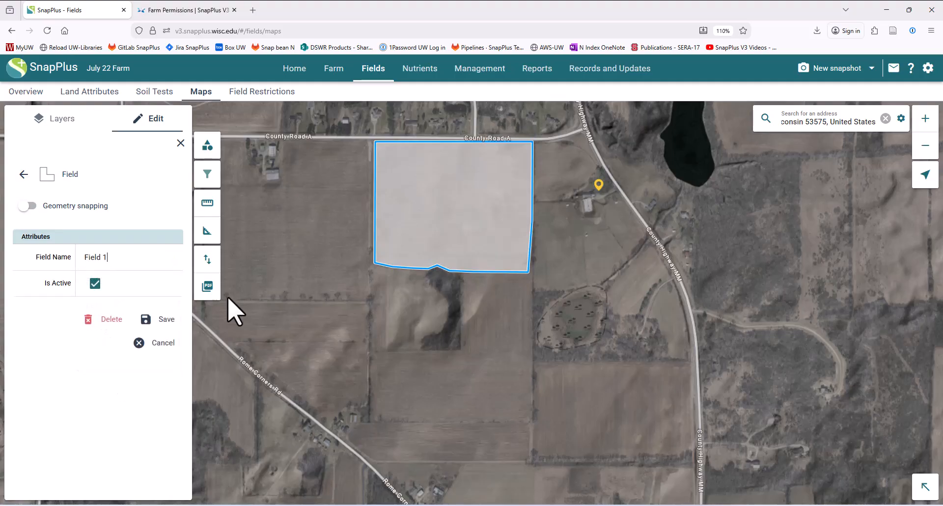
click(161, 322)
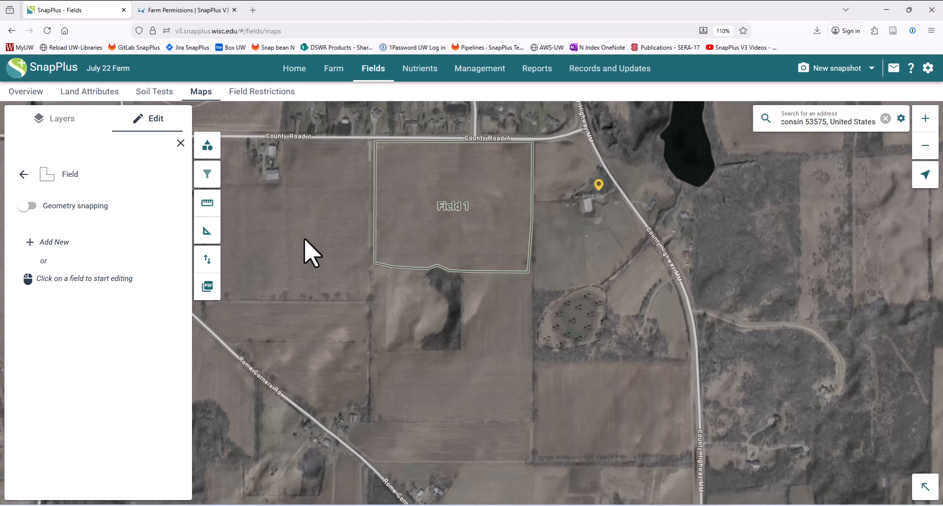
Step: Start a second field with geometry snapping turned on
click(387, 263)
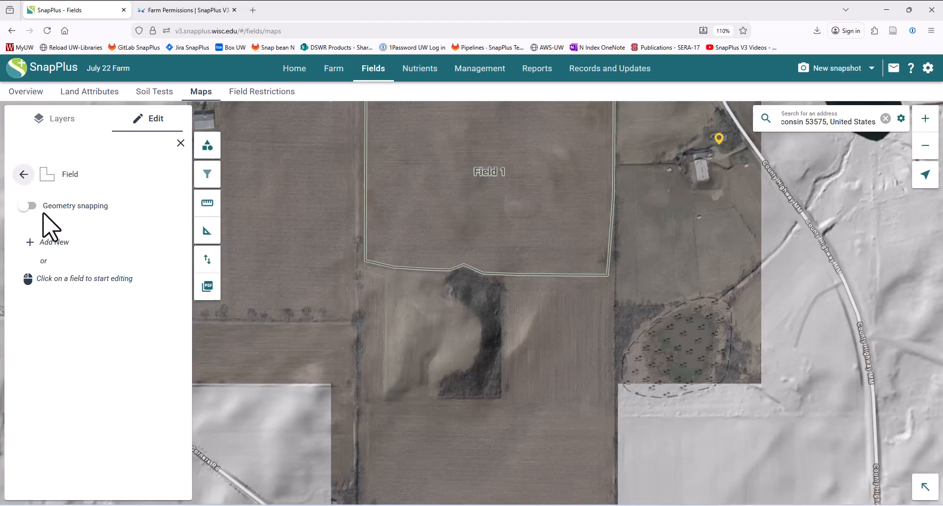
click(45, 242)
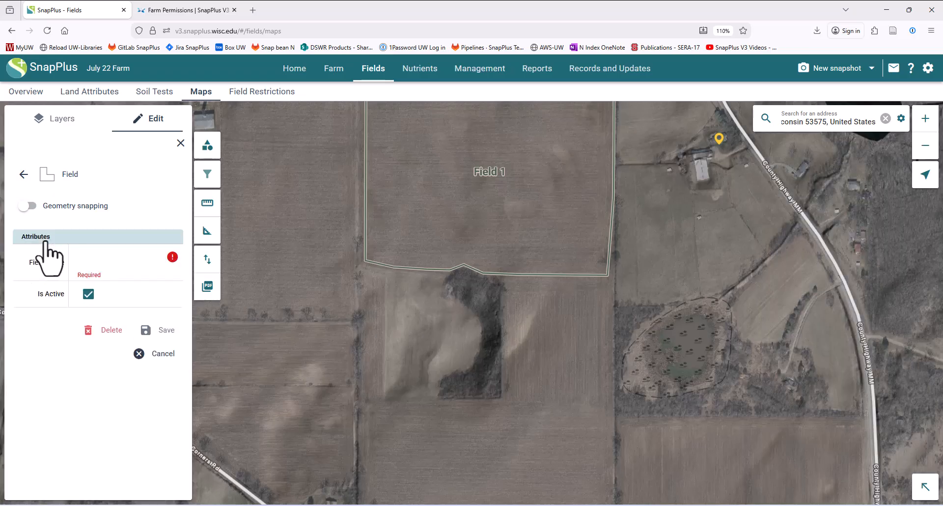
click(30, 205)
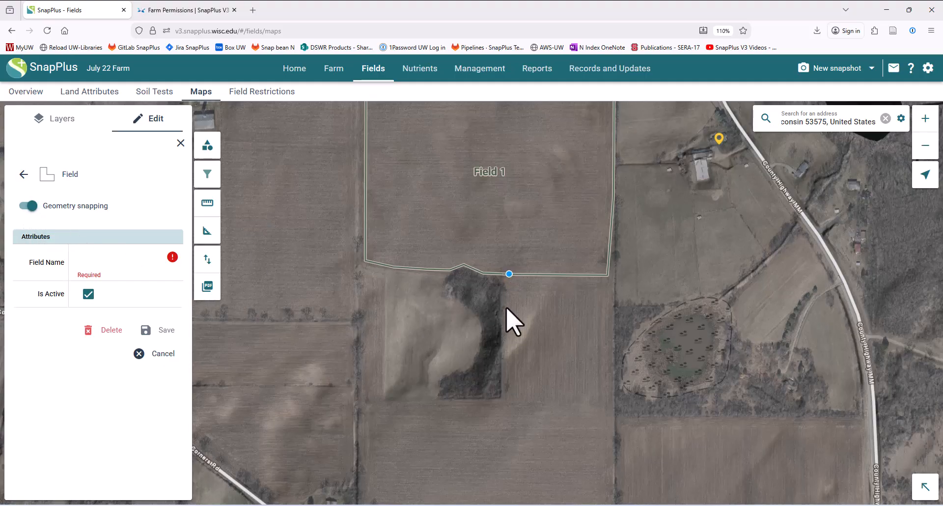
Step: Draw the new boundary from Field 1's south edge down the east side
click(502, 274)
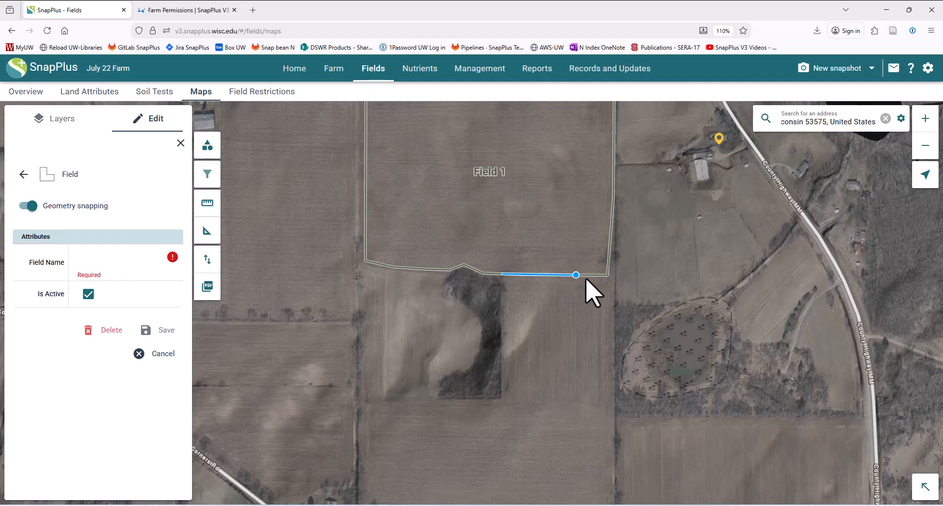
click(607, 275)
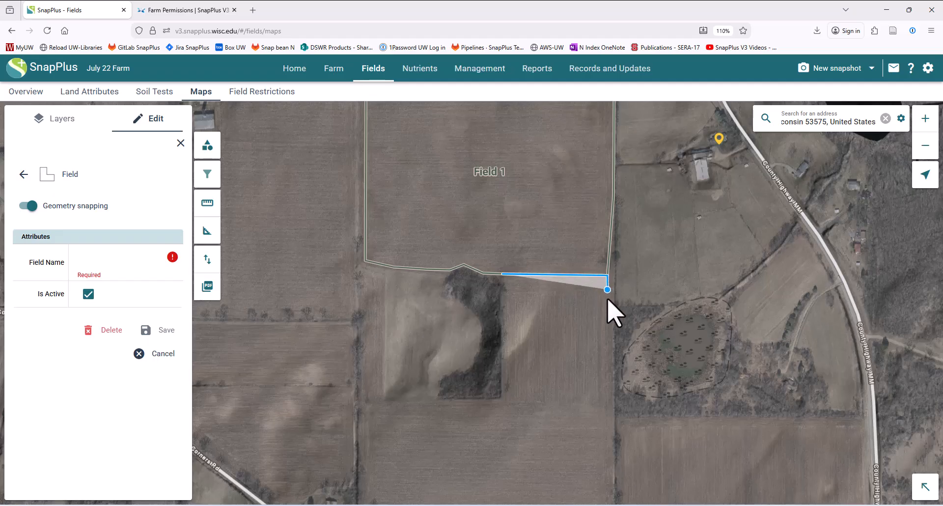
click(612, 411)
Step: Close the second boundary at its start point and save it as Field 2
click(502, 407)
click(500, 278)
click(109, 257)
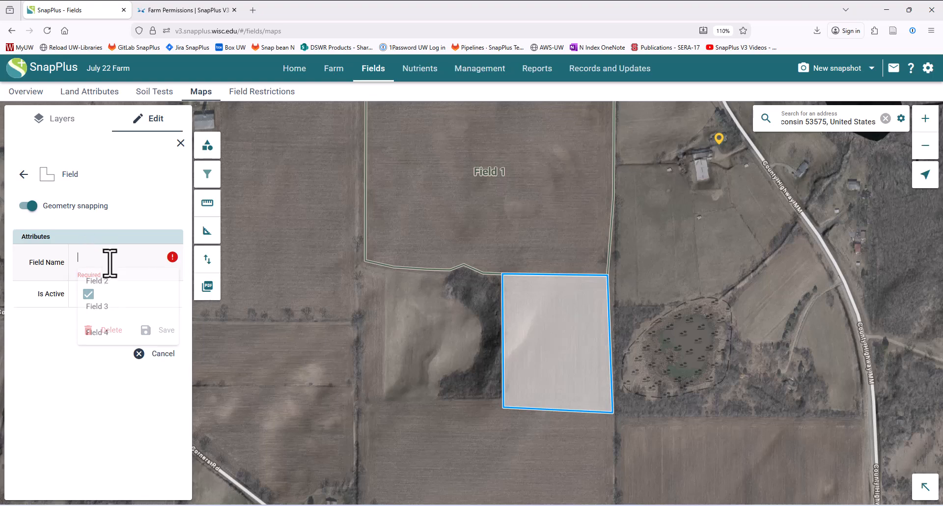
click(98, 281)
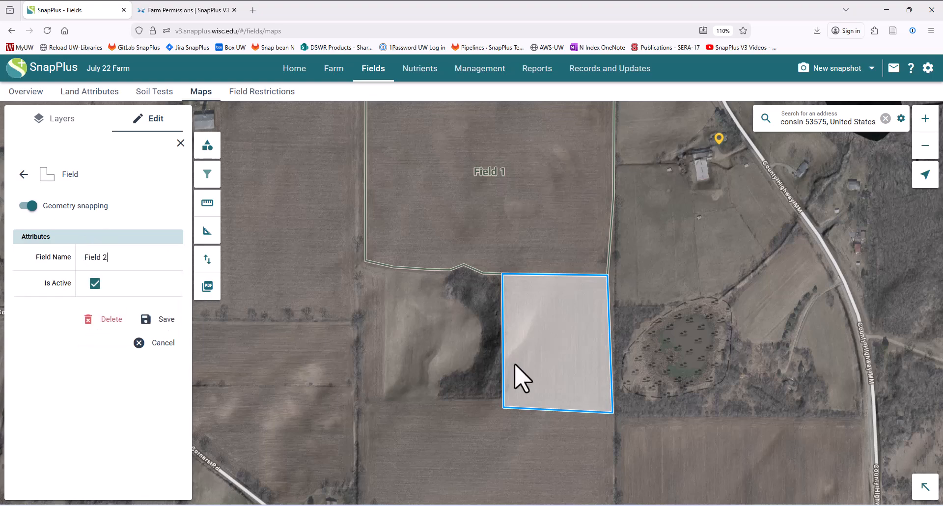
click(154, 320)
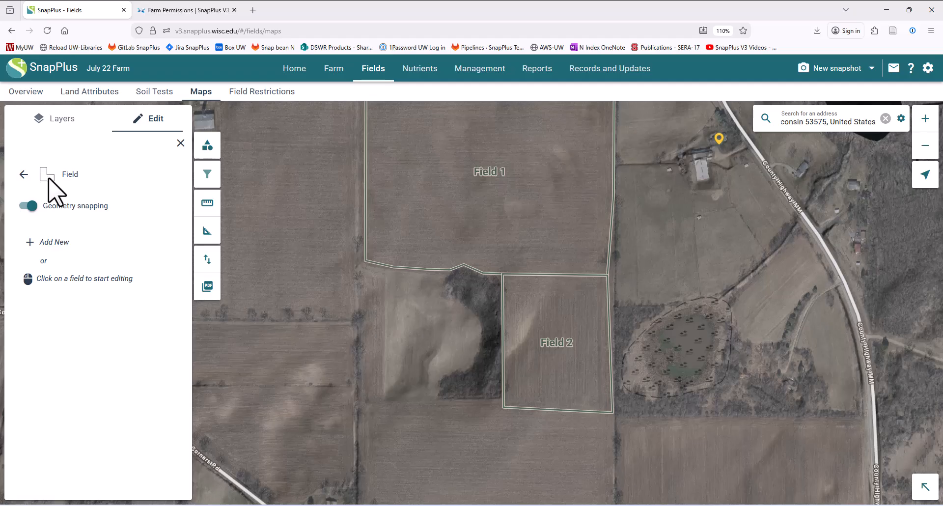
Step: Adjust Field 2's bottom-left corner and east edge, then save it
click(556, 337)
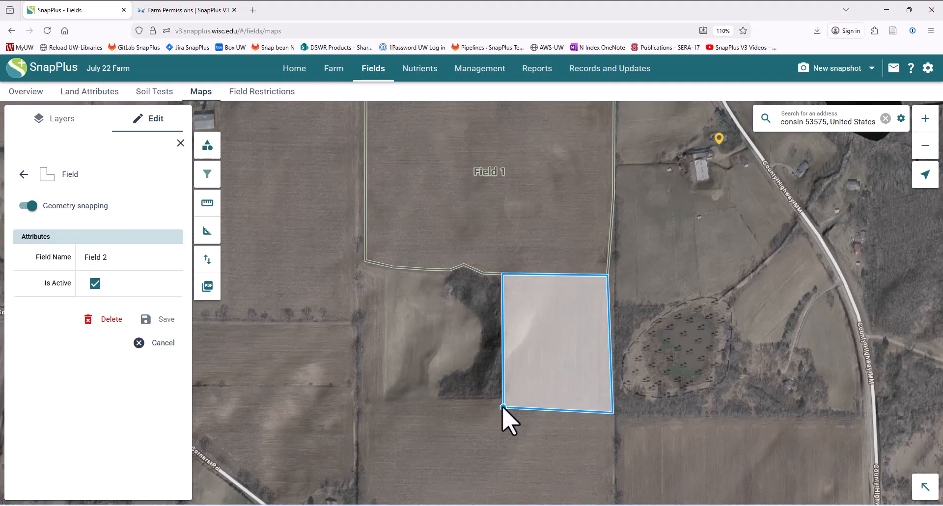
mouse_move(503, 407)
mouse_down()
mouse_move(521, 383)
mouse_move(502, 406)
mouse_up()
drag(610, 354, 585, 355)
click(153, 322)
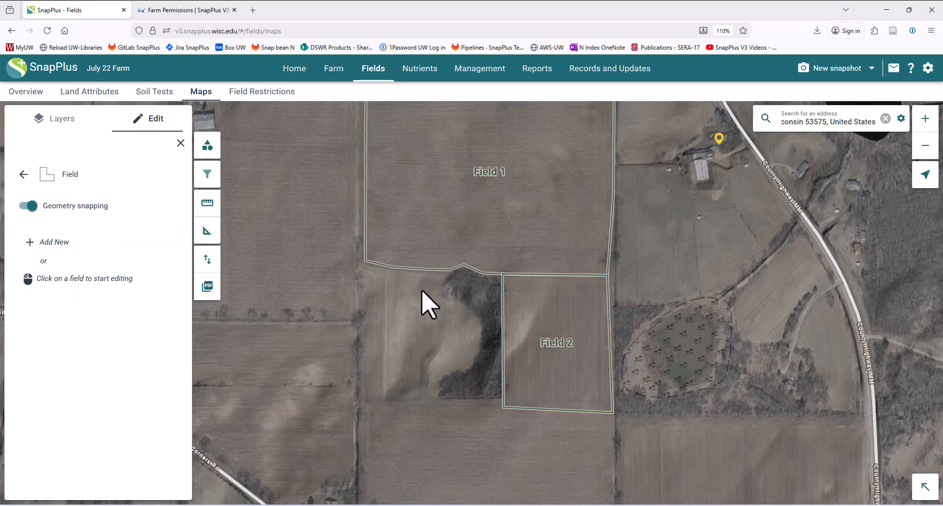
Step: Remove the notch vertex from Field 1's bottom edge and save it
scroll(422, 300, up, 2)
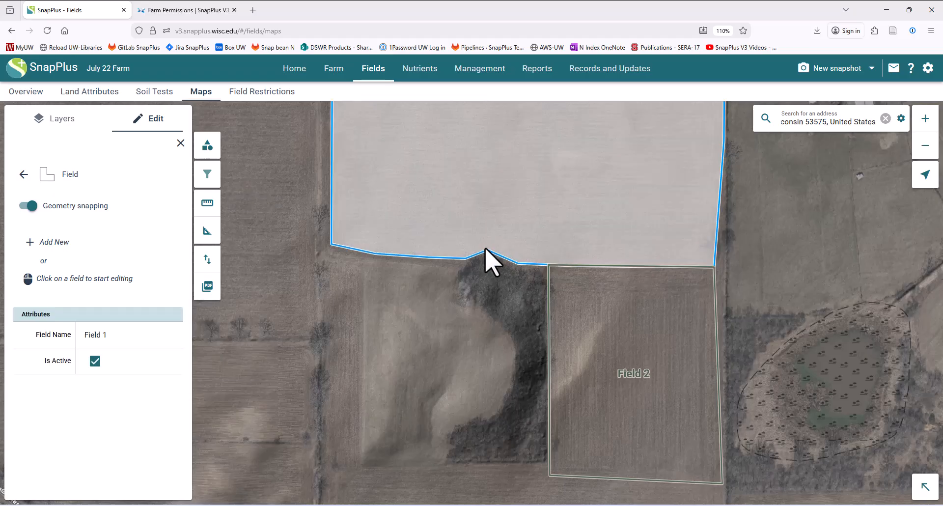
click(486, 171)
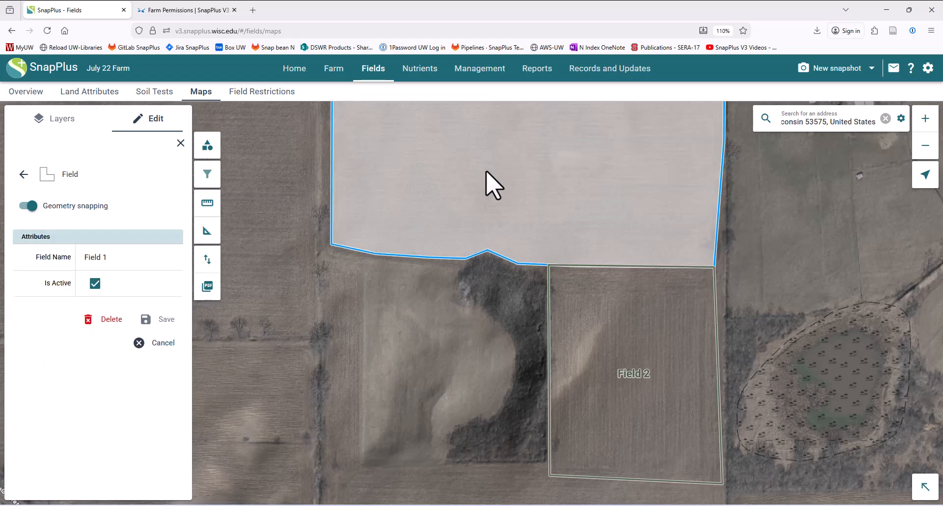
alt+click(487, 250)
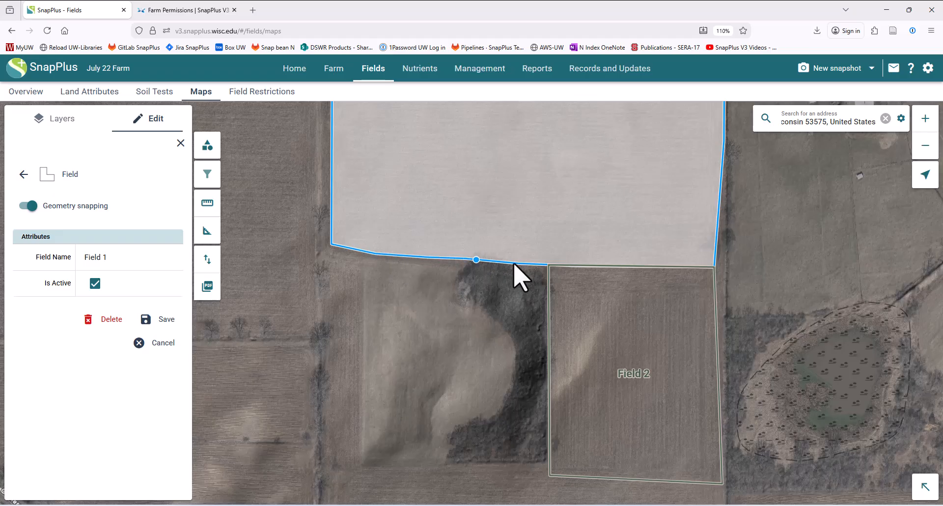
click(163, 320)
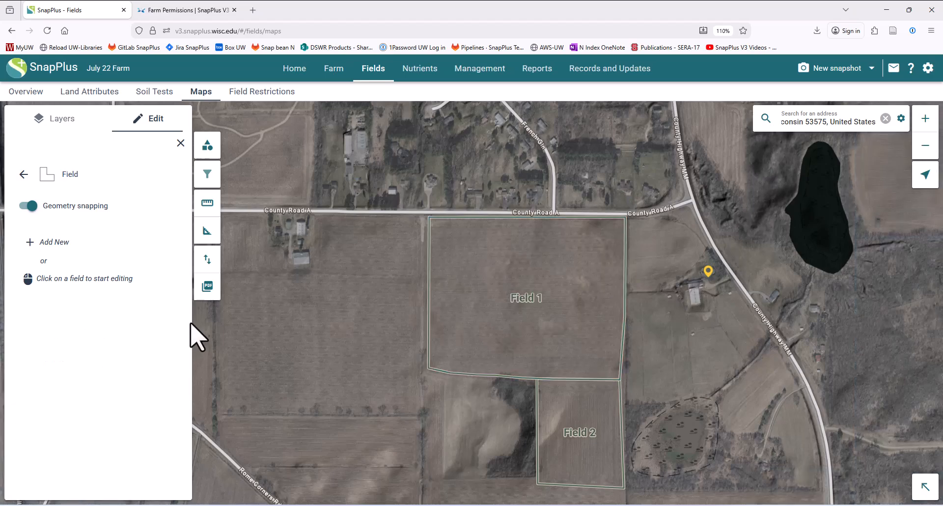
Step: Select Field 1 on the map and delete it
click(565, 338)
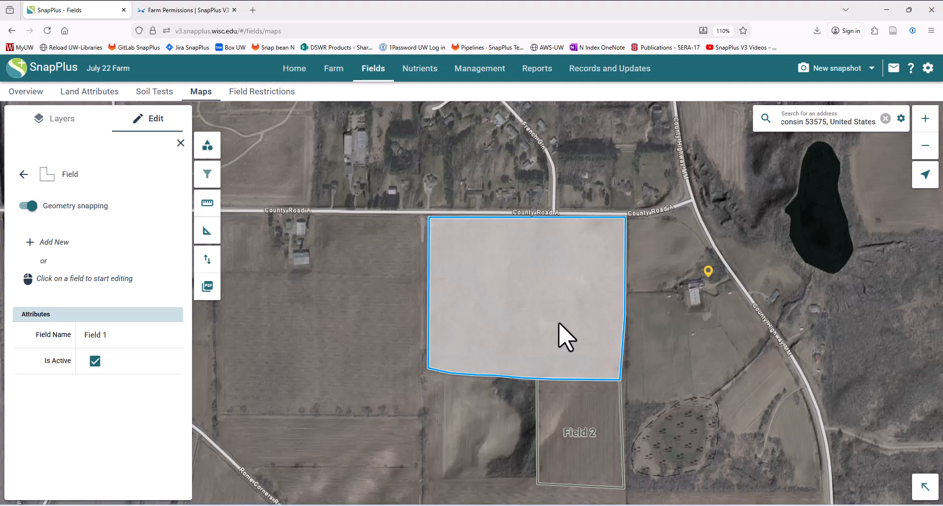
click(295, 374)
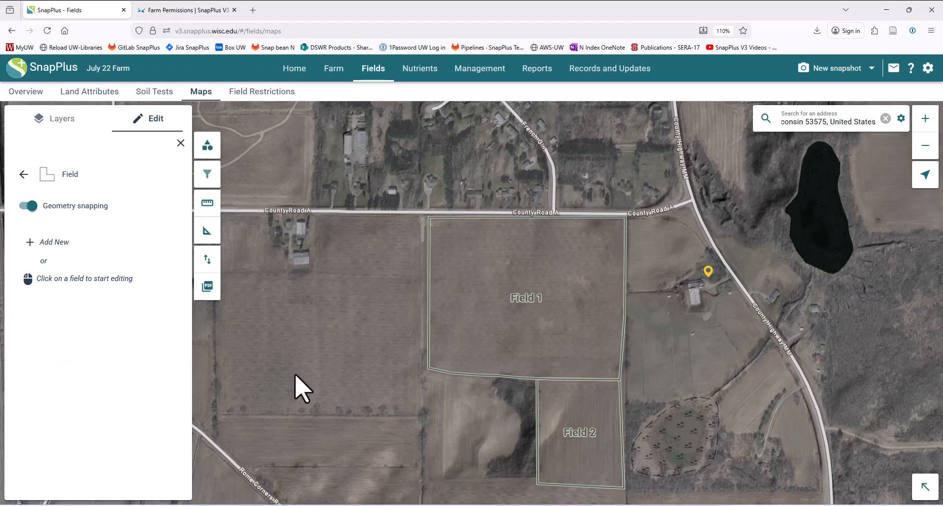
click(526, 333)
click(312, 345)
click(509, 309)
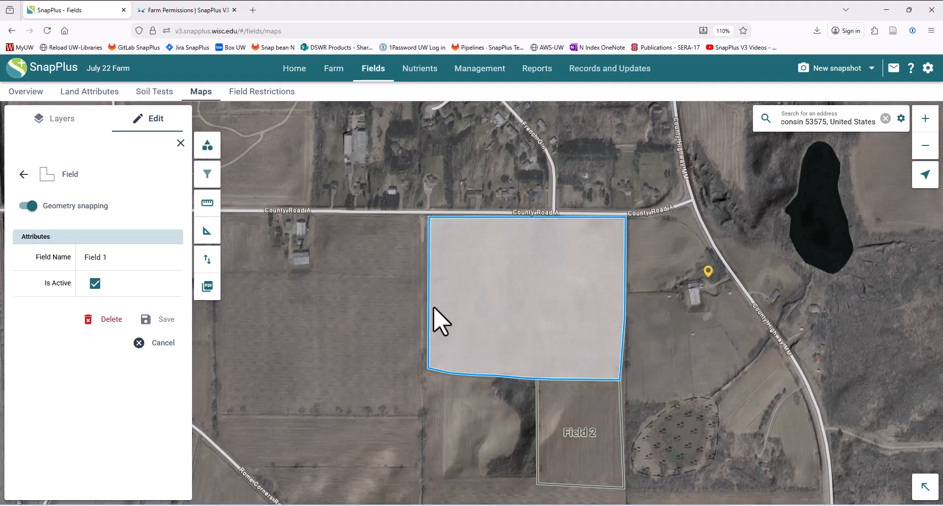
click(110, 319)
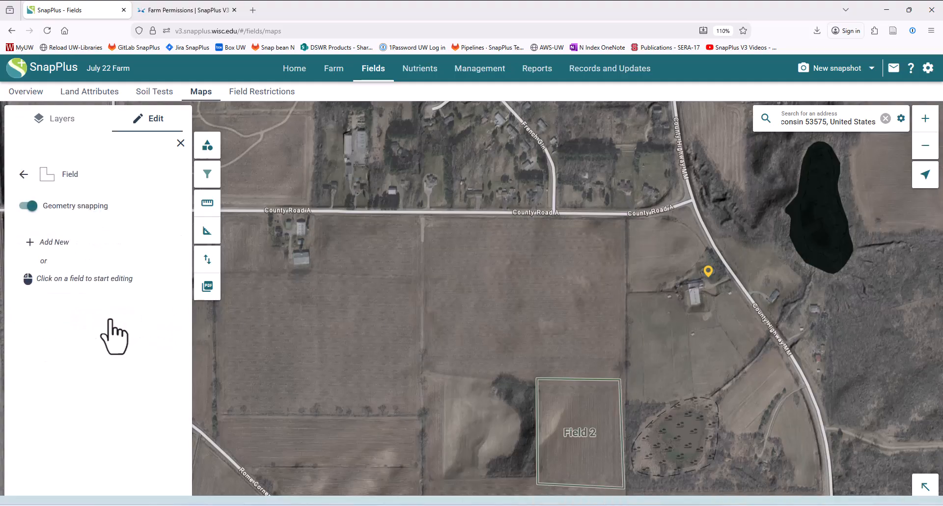
Step: Draw a new four-corner field from County Road A down to Field 2's top-left corner
click(48, 242)
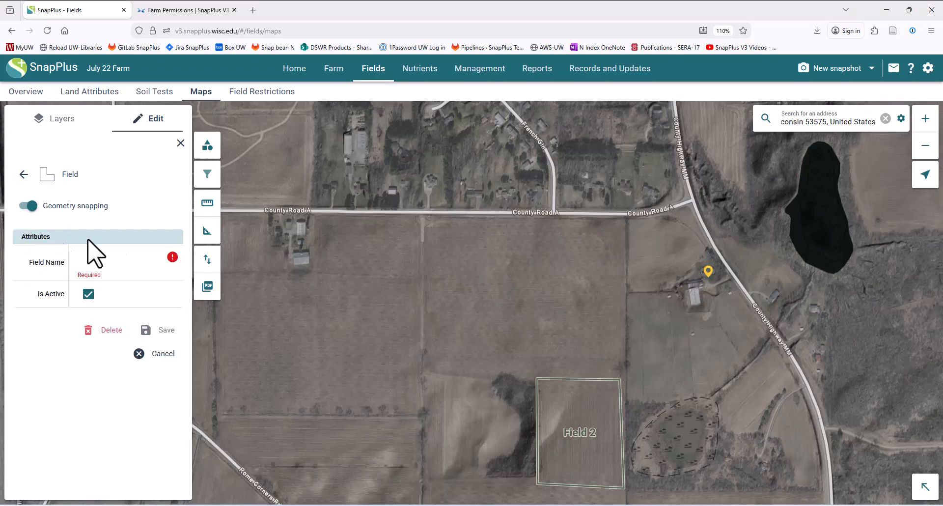
click(425, 219)
click(425, 368)
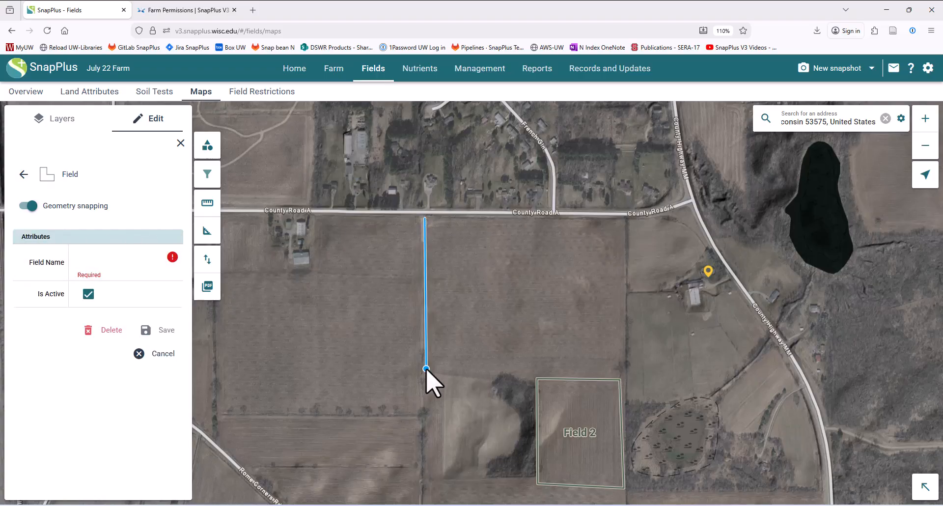
click(537, 378)
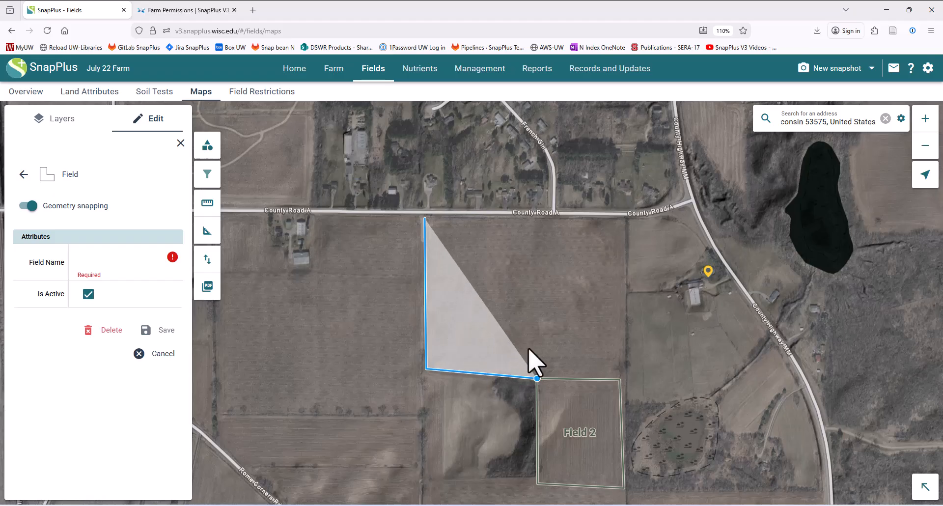
click(527, 216)
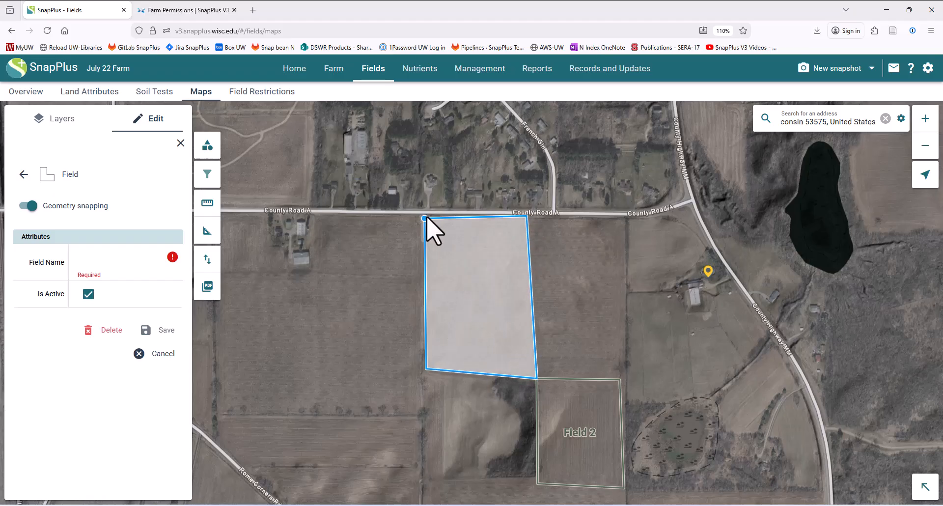
Step: Name the new boundary Field 1 and save it
click(100, 257)
click(102, 282)
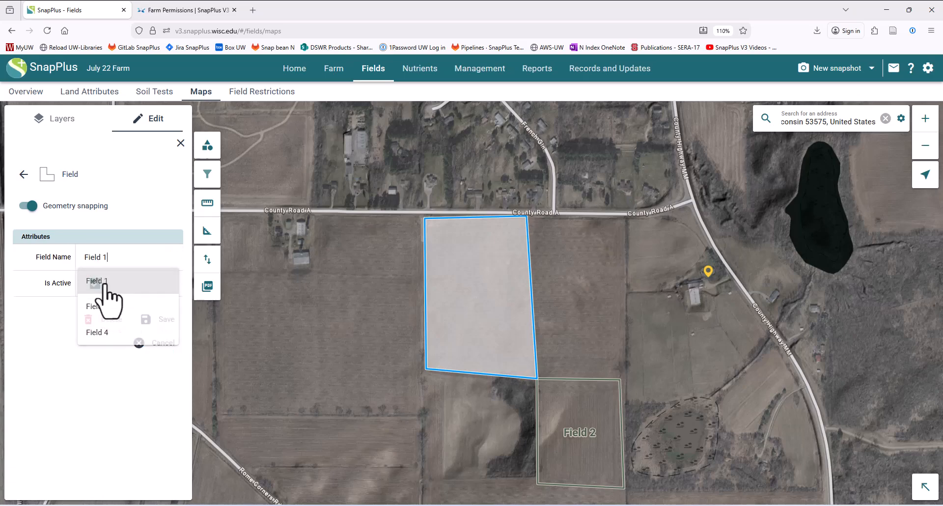
click(150, 319)
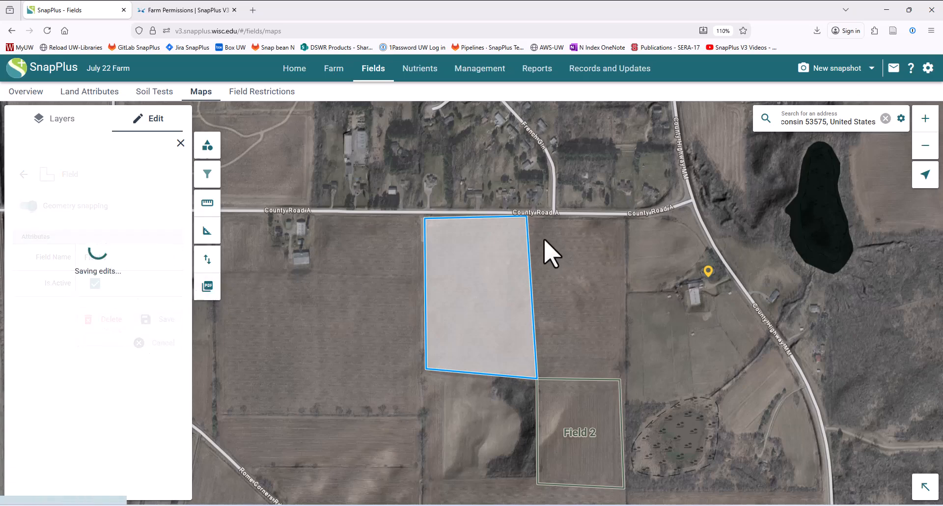
Step: Outline a new field between Field 1's right edge, Field 2's top, the east edge and the road
click(33, 242)
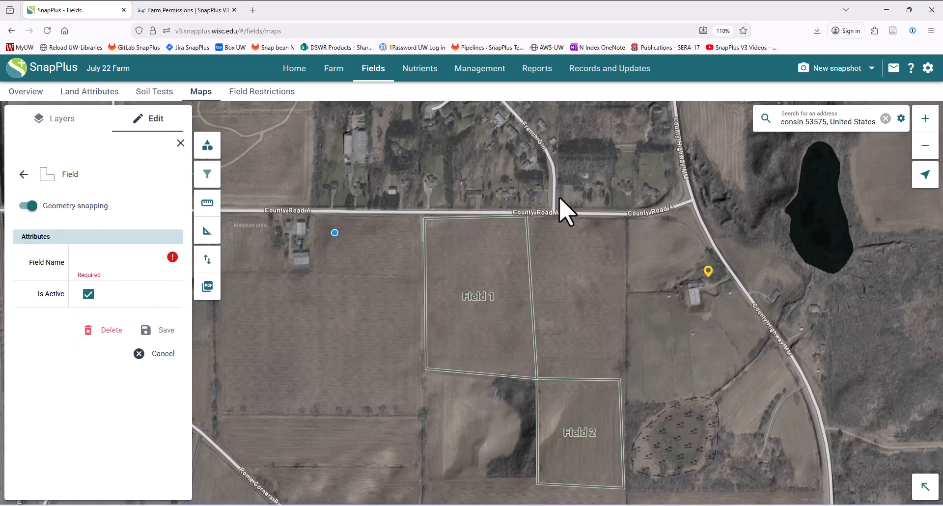
click(536, 378)
click(624, 377)
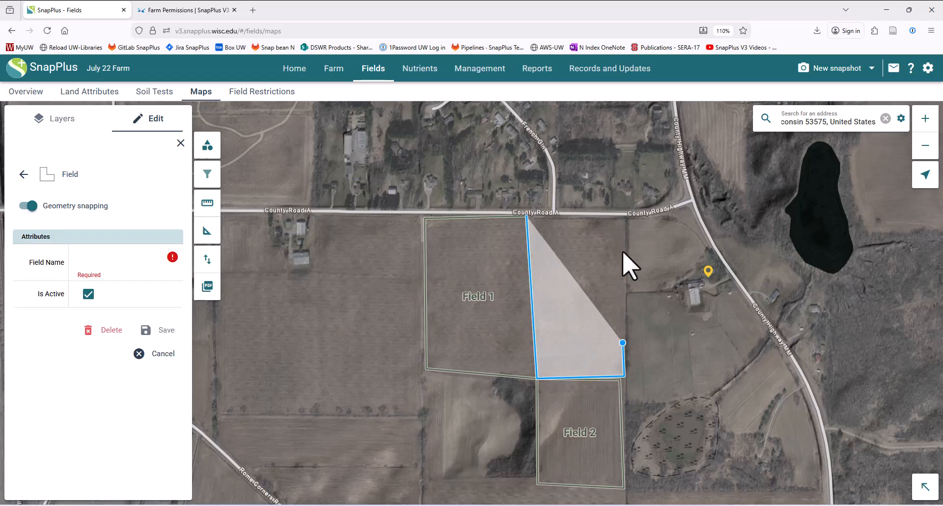
click(626, 218)
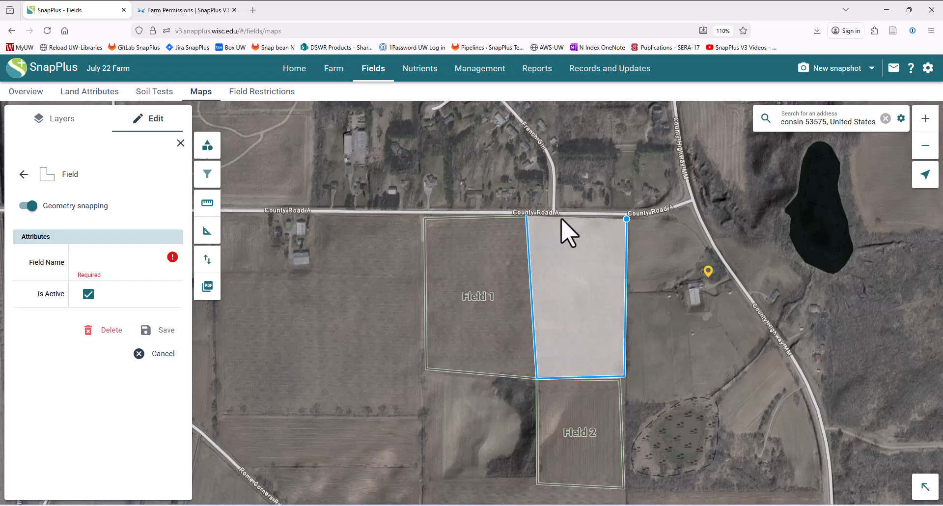
click(529, 219)
Step: Name the new field Field 3, save it, and select Field 1 to check its name
click(105, 257)
click(116, 289)
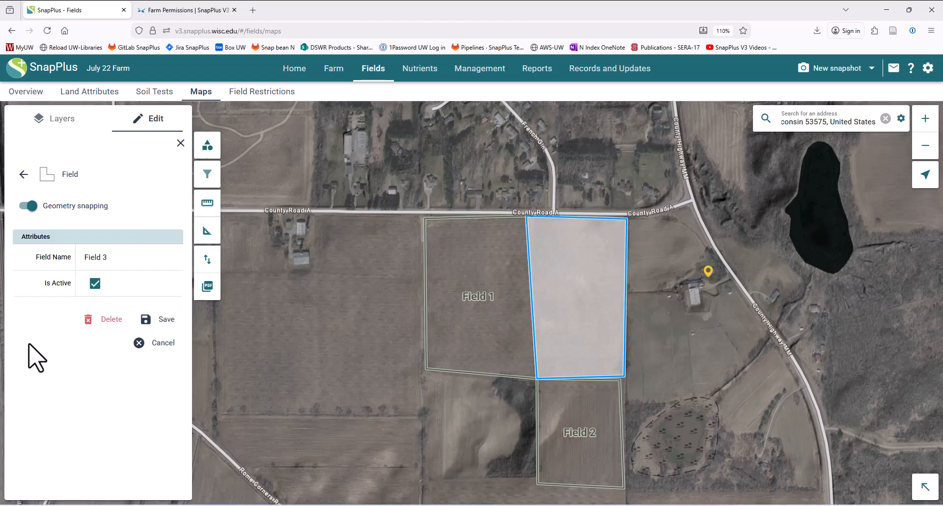
click(159, 323)
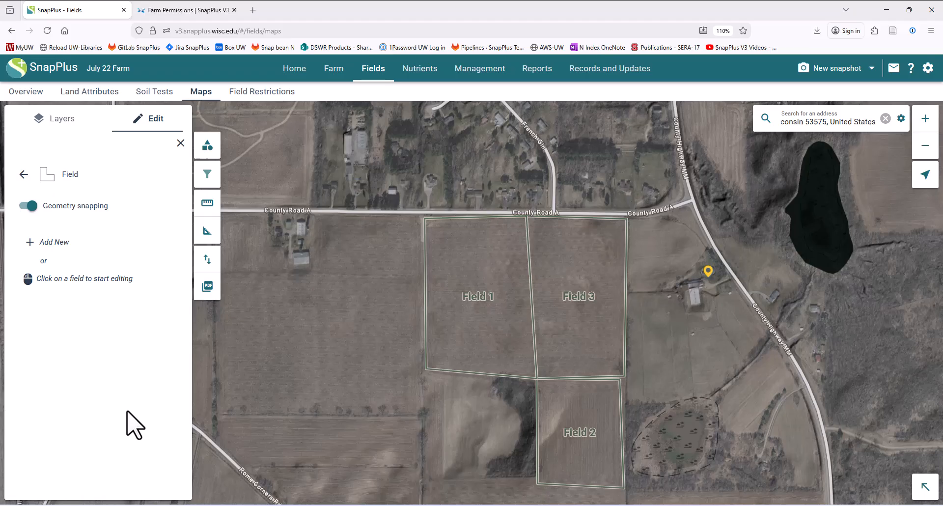
click(454, 335)
Step: Check Field 3's name, then view the Overview table of cropping acres 16, 8.7, 14.4 and 16.2
click(550, 323)
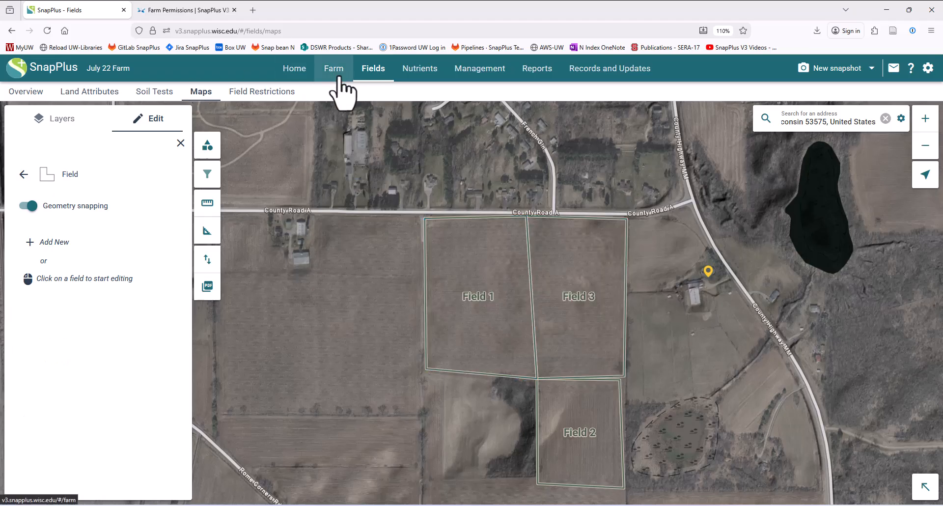
click(26, 92)
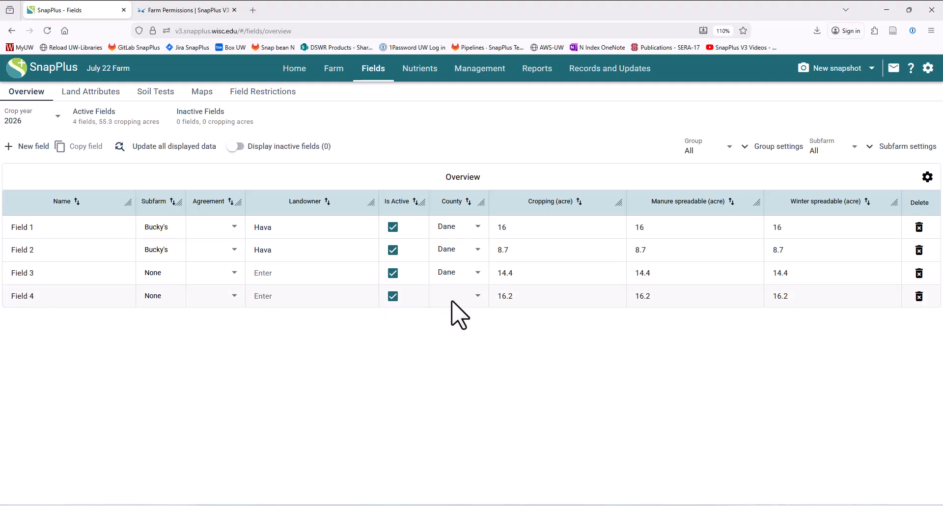
click(90, 92)
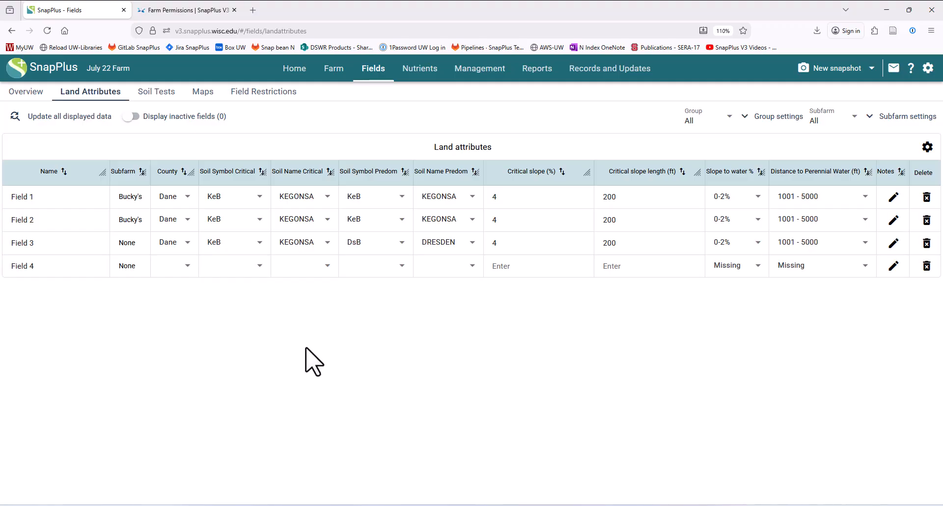
click(20, 92)
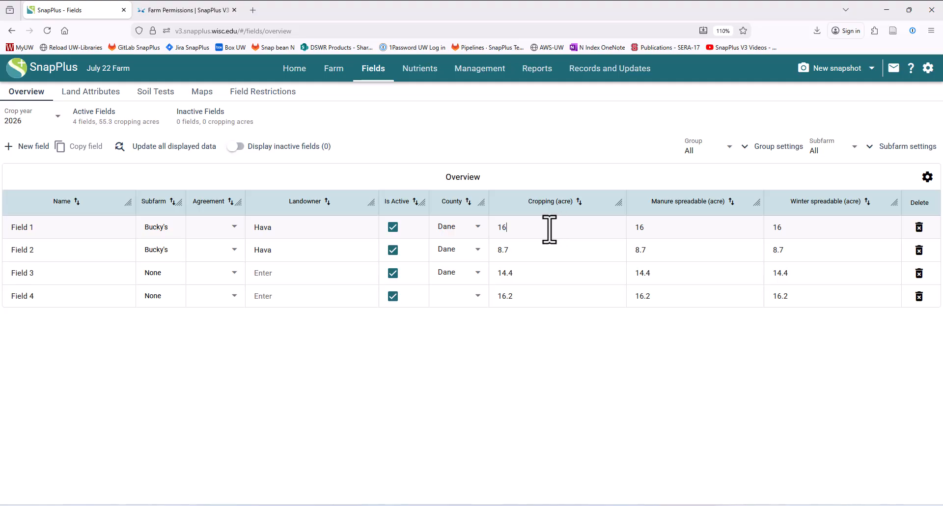
drag(540, 228, 496, 228)
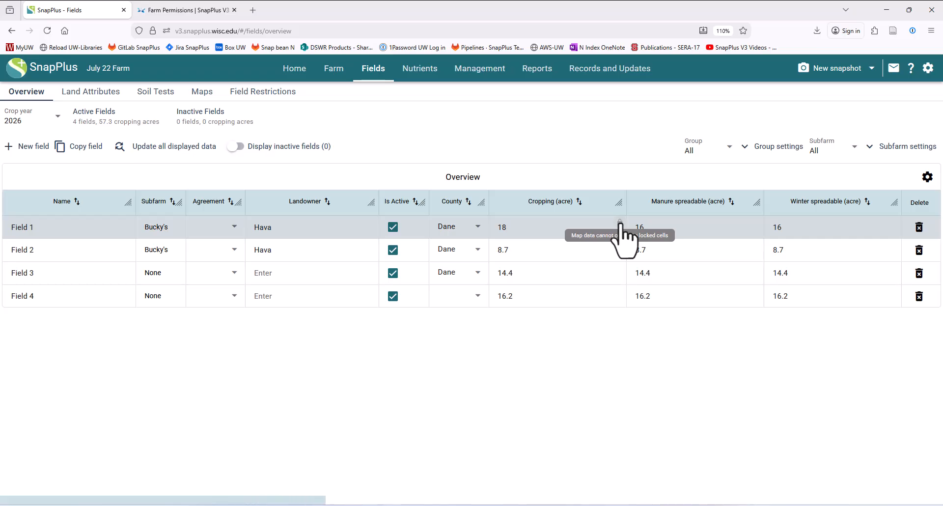
click(558, 227)
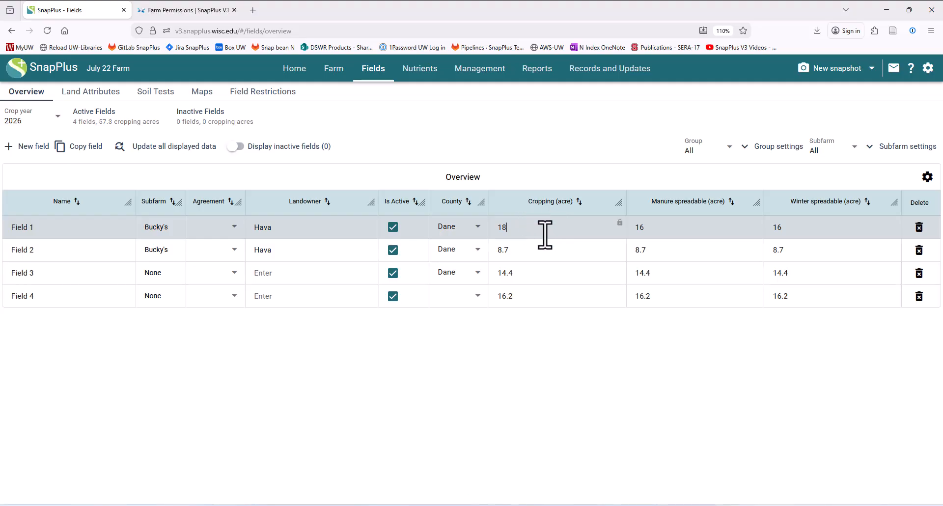
mouse_move(619, 224)
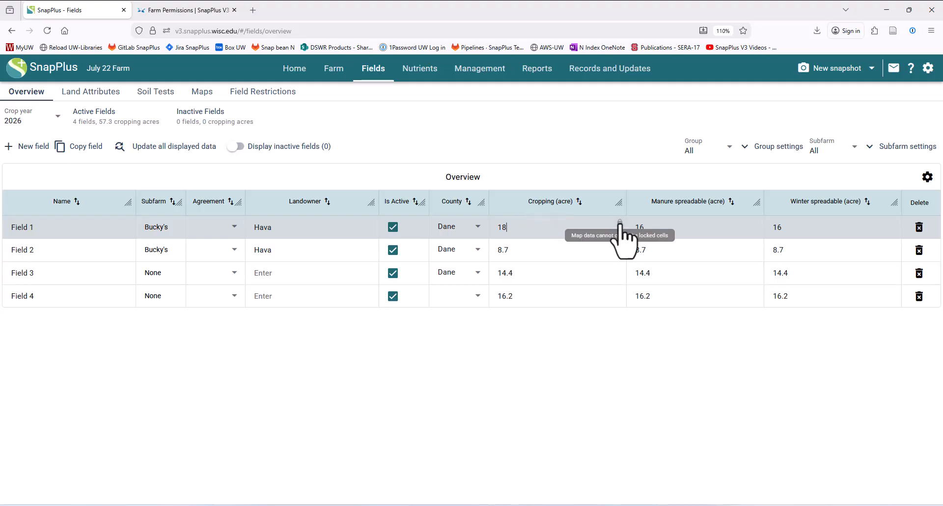
click(620, 222)
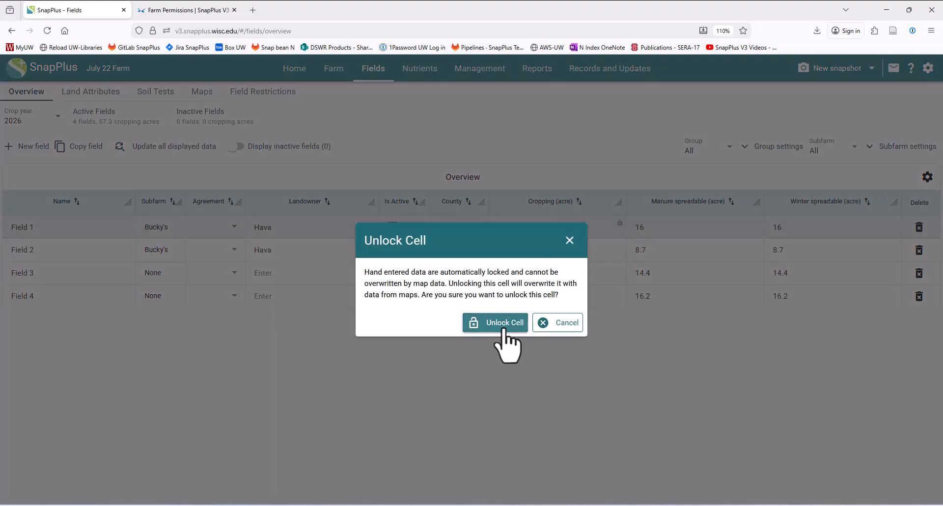
click(502, 322)
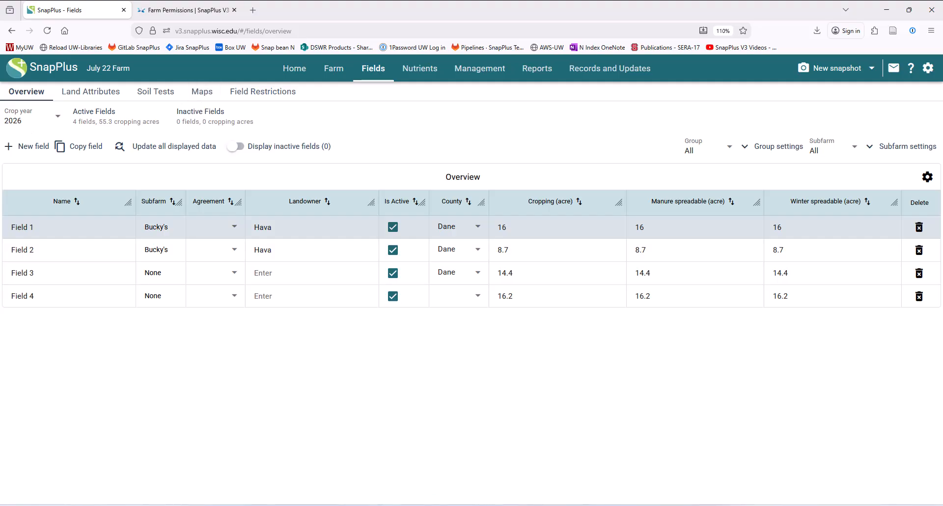
Step: Return to the Fields map and pan it to recentre Fields 1, 2 and 3
click(201, 91)
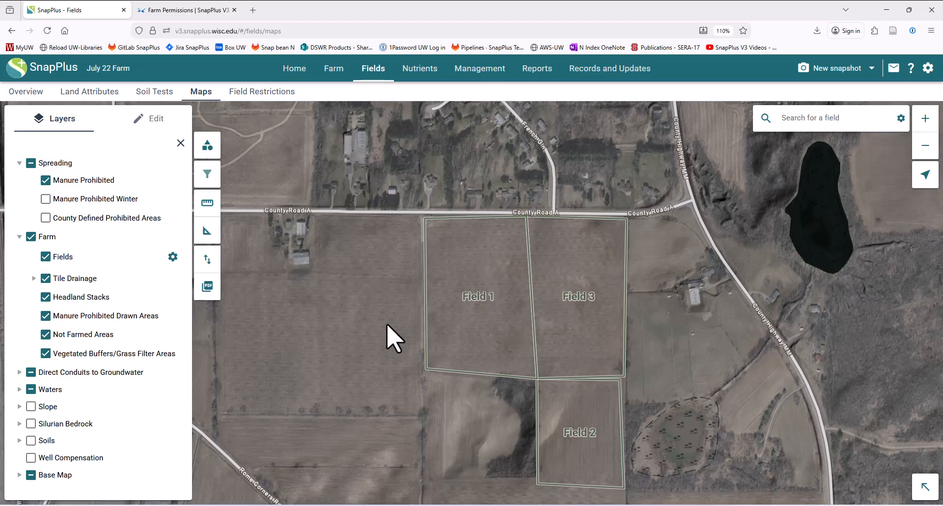
drag(393, 339, 390, 323)
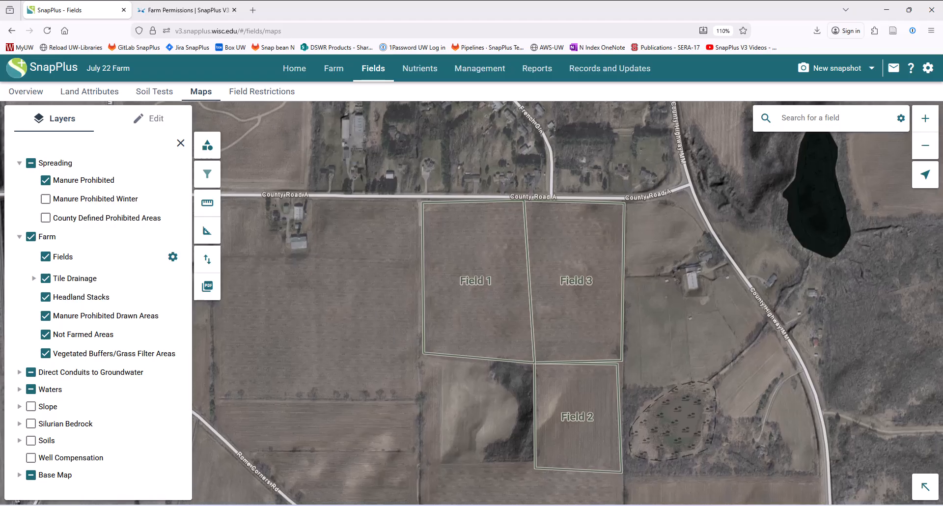